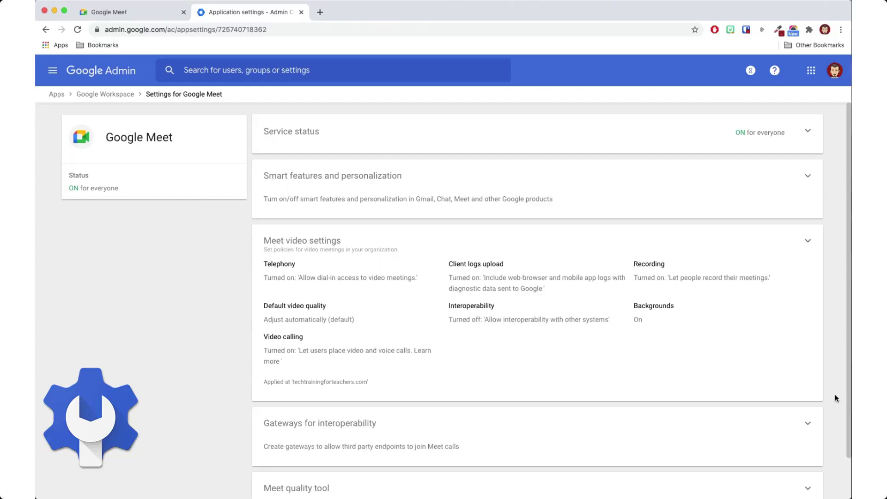
Check the Admin Meet Backgrounds setting is On with custom images allowed.
{"action": "left_click", "coordinate": [582, 367]}
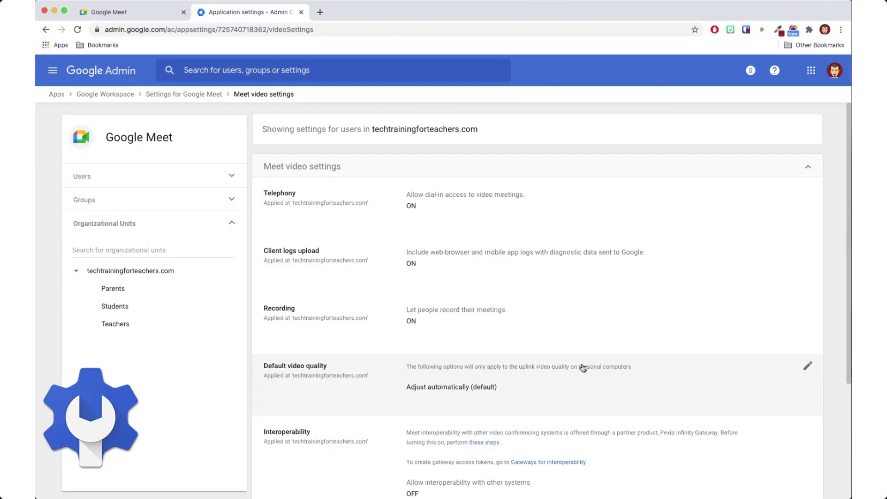
{"action": "scroll", "coordinate": [582, 367], "scroll_direction": "down", "scroll_amount": 2}
{"action": "scroll", "coordinate": [583, 367], "scroll_direction": "down", "scroll_amount": 2}
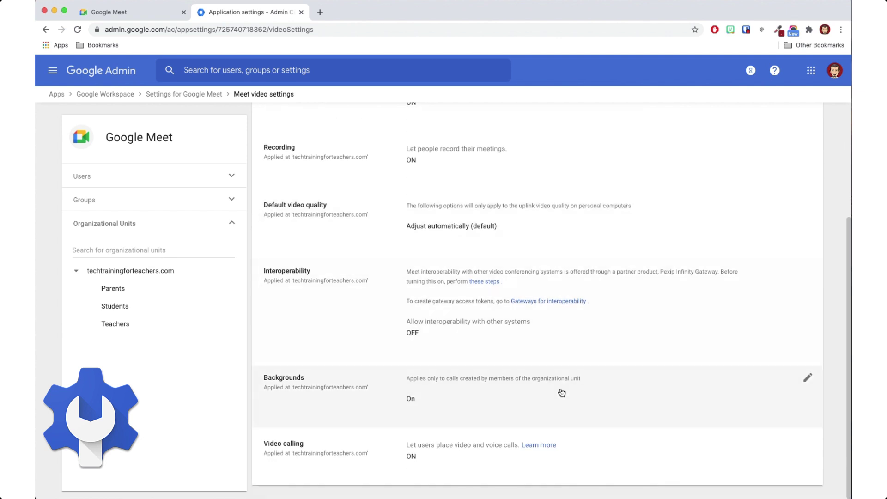
{"action": "left_click", "coordinate": [558, 404]}
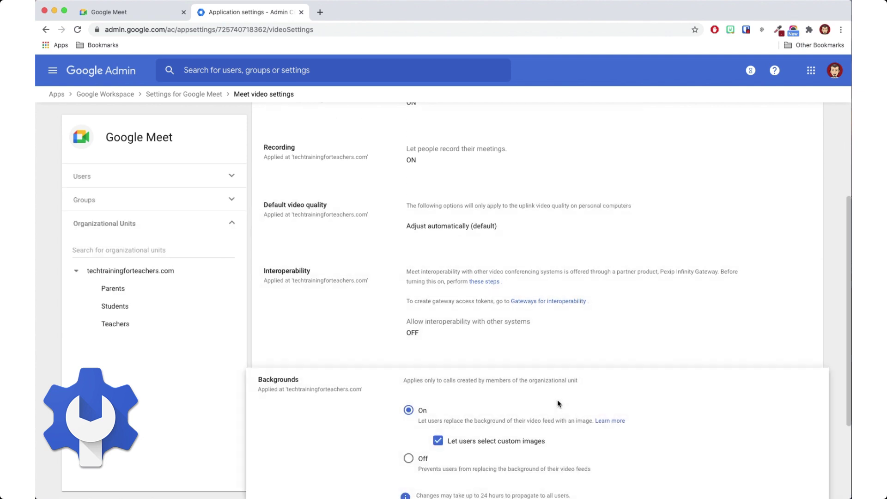
{"action": "scroll", "coordinate": [558, 403], "scroll_direction": "down", "scroll_amount": 2}
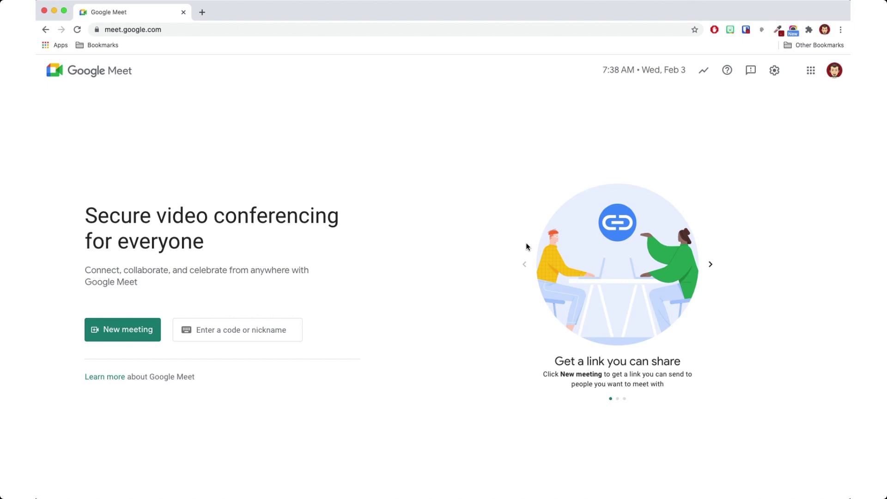
Start an instant meeting and show the Change background panel.
{"action": "left_click", "coordinate": [123, 329]}
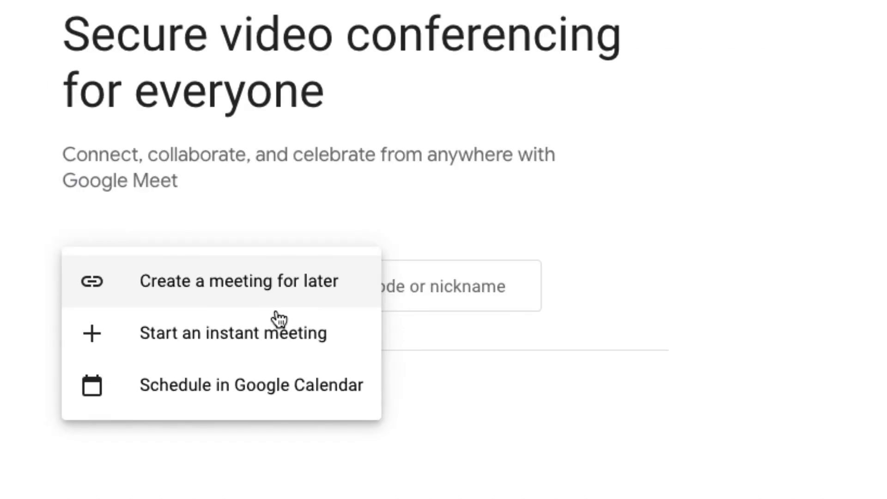
{"action": "left_click", "coordinate": [352, 338]}
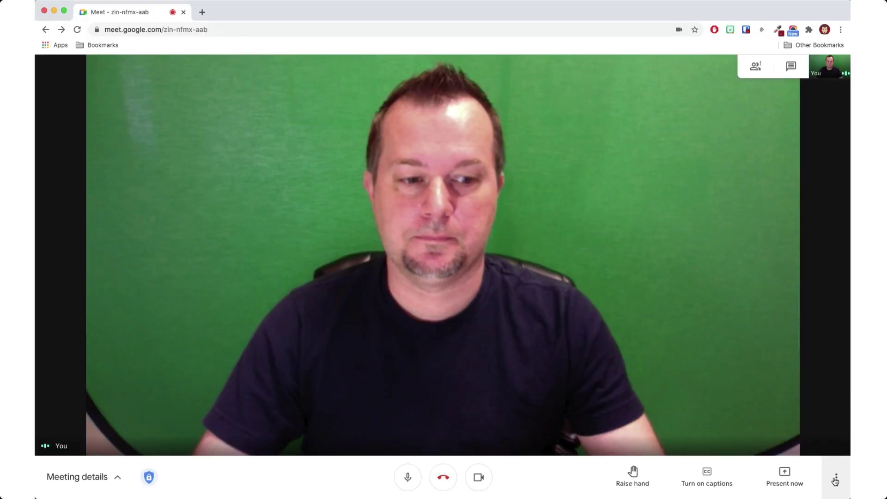
{"action": "left_click", "coordinate": [835, 479]}
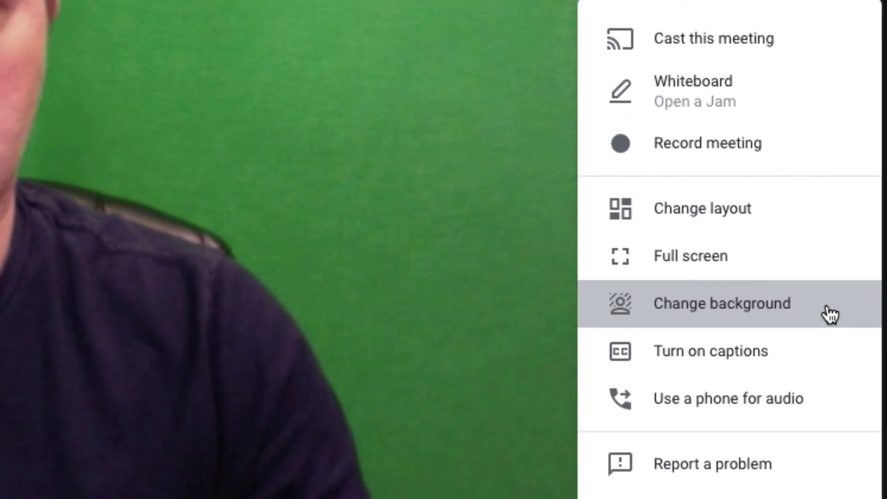
{"action": "left_click", "coordinate": [829, 313]}
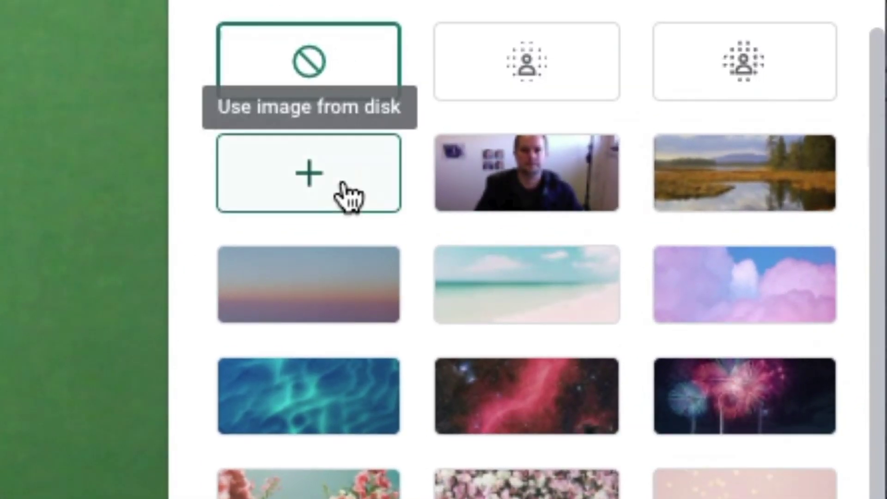
Apply Jungle-Background.jpg from disk as the call background.
{"action": "left_click", "coordinate": [349, 196]}
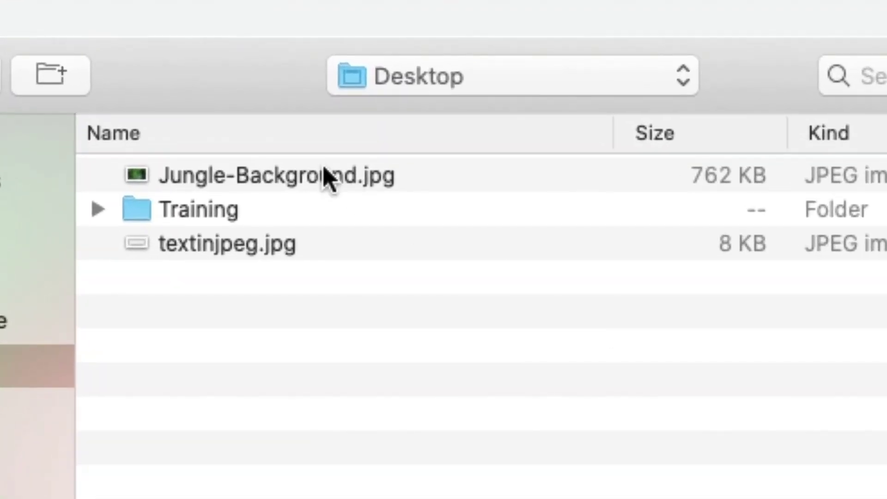
{"action": "double_click", "coordinate": [322, 175]}
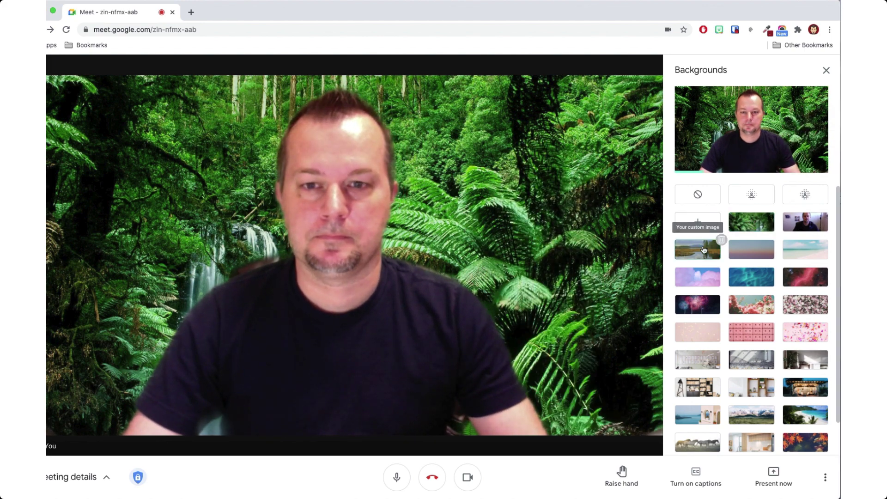
Switch the background to the lake landscape, then the sky gradient thumbnail.
{"action": "left_click", "coordinate": [698, 250]}
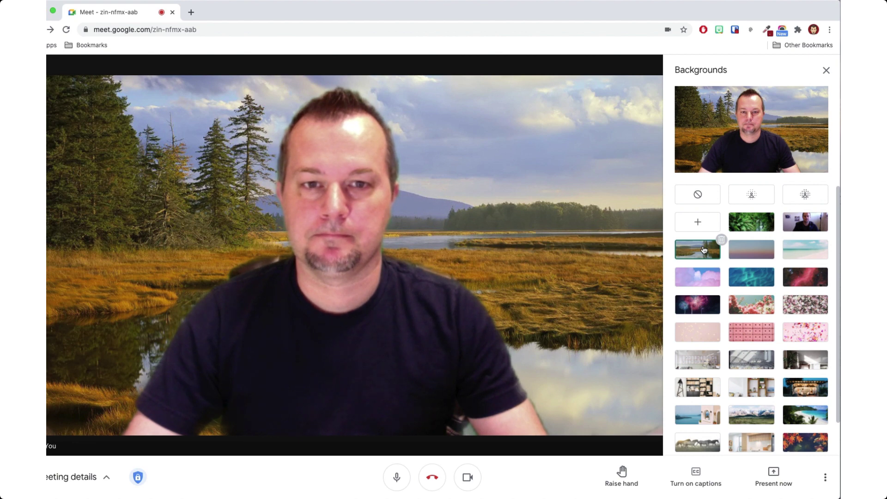
{"action": "left_click", "coordinate": [750, 250]}
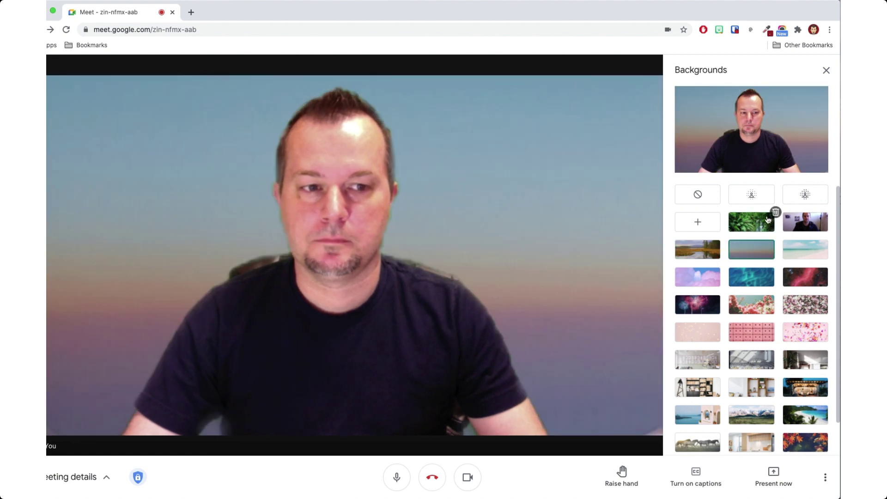